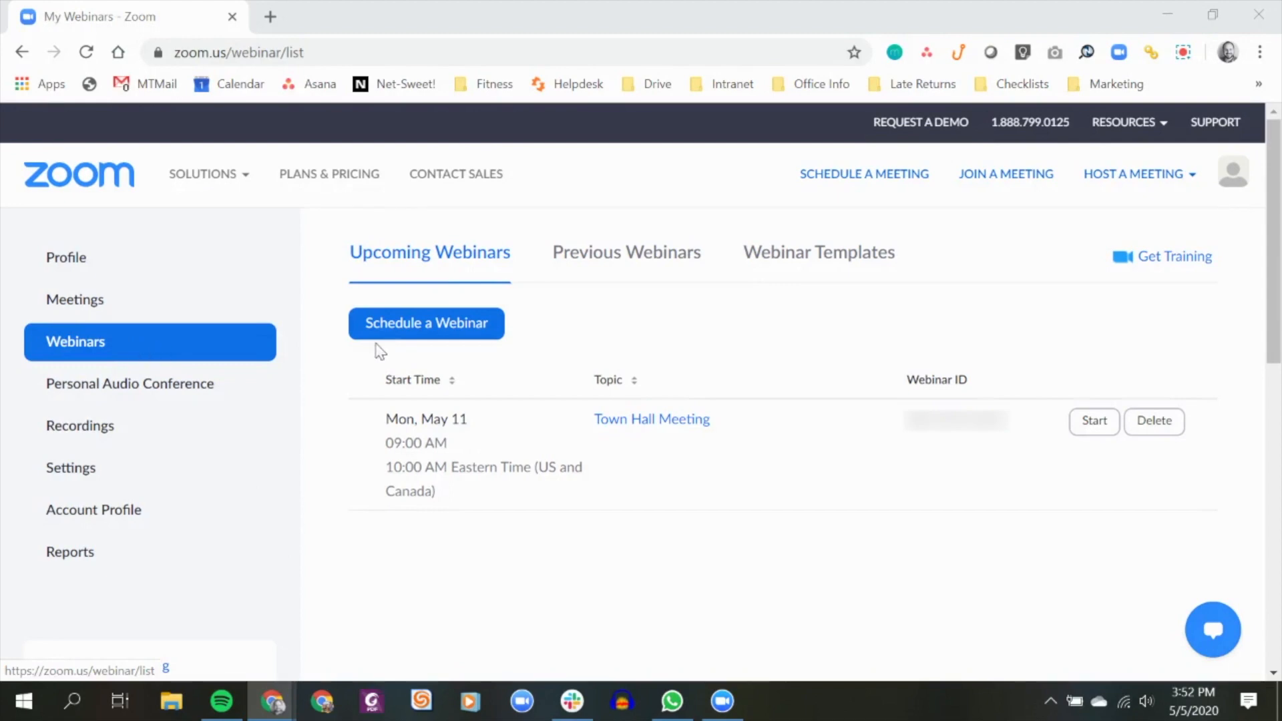
Open the form for scheduling a new webinar and go through its topic, description, duration and time zone fields.
click(420, 327)
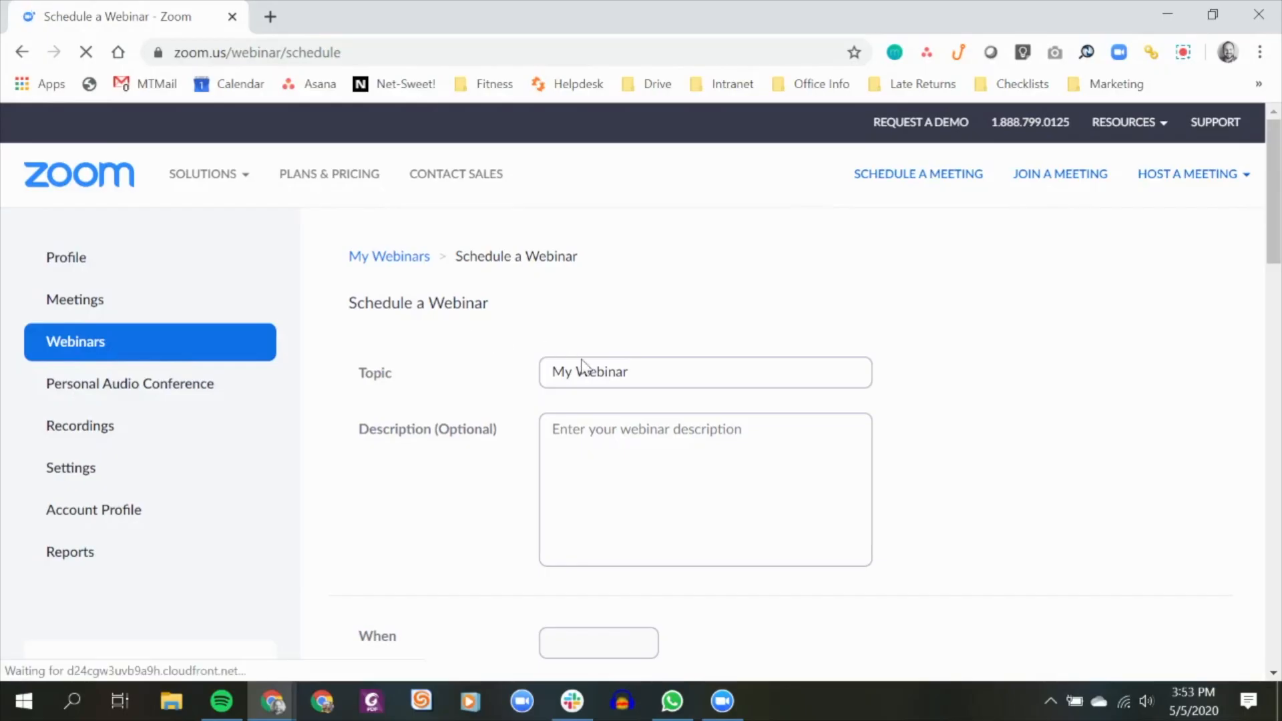
triple_click(606, 375)
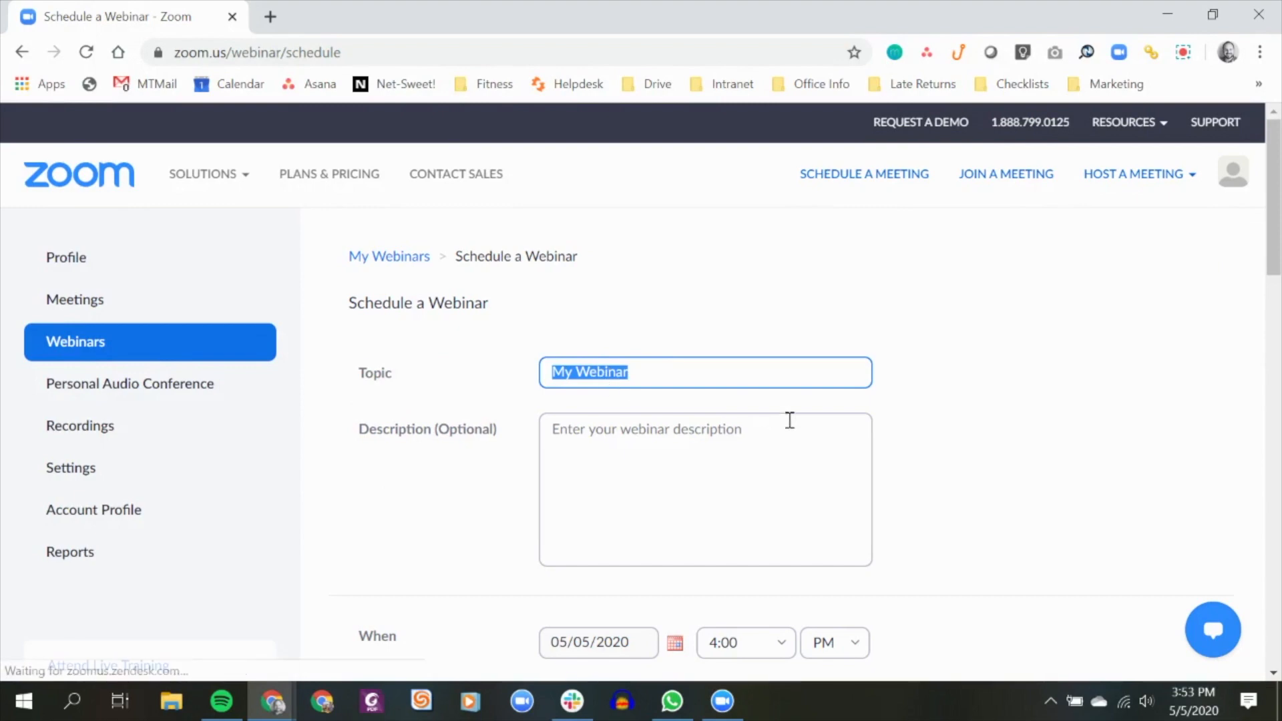
click(670, 448)
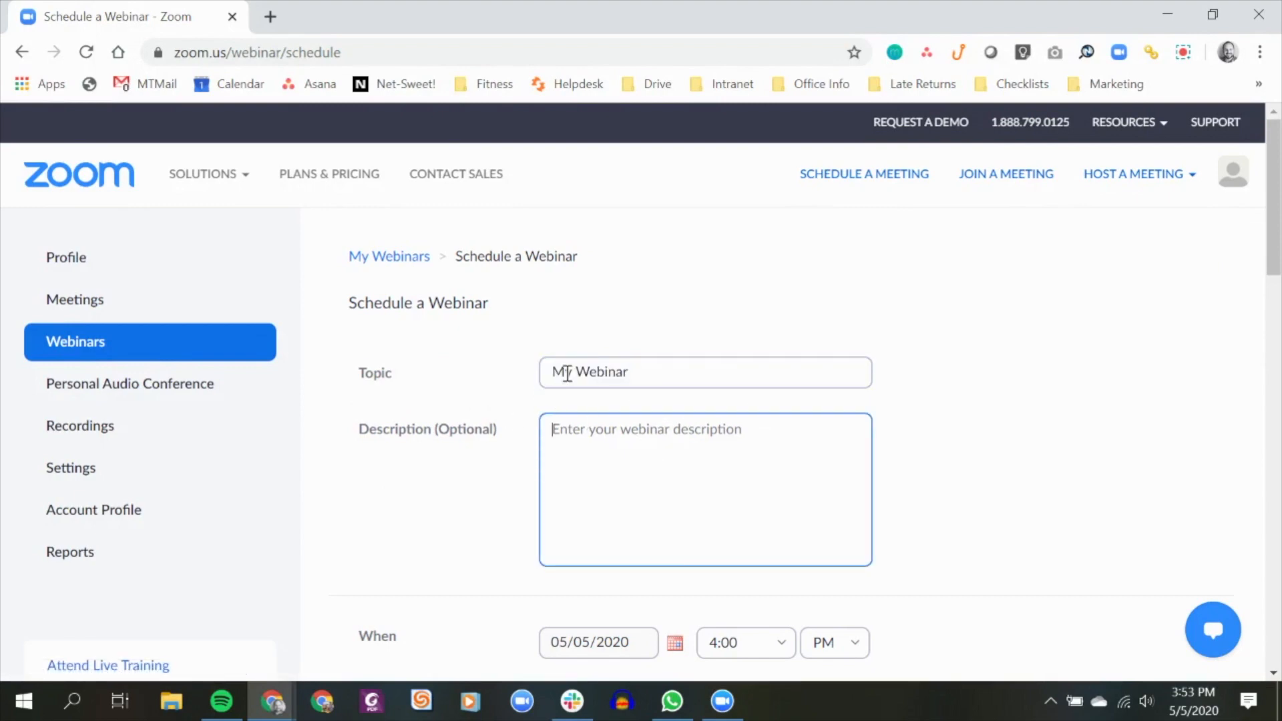
click(658, 377)
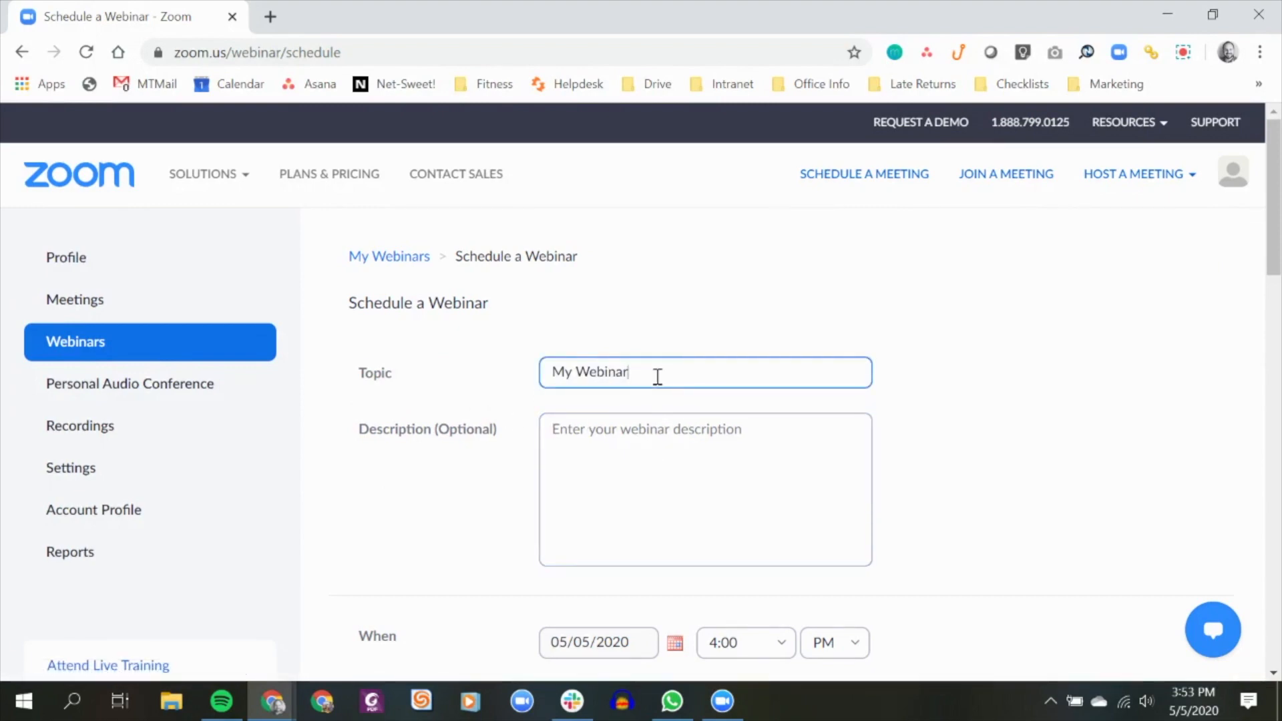
scroll(641, 377, down, 2)
click(629, 372)
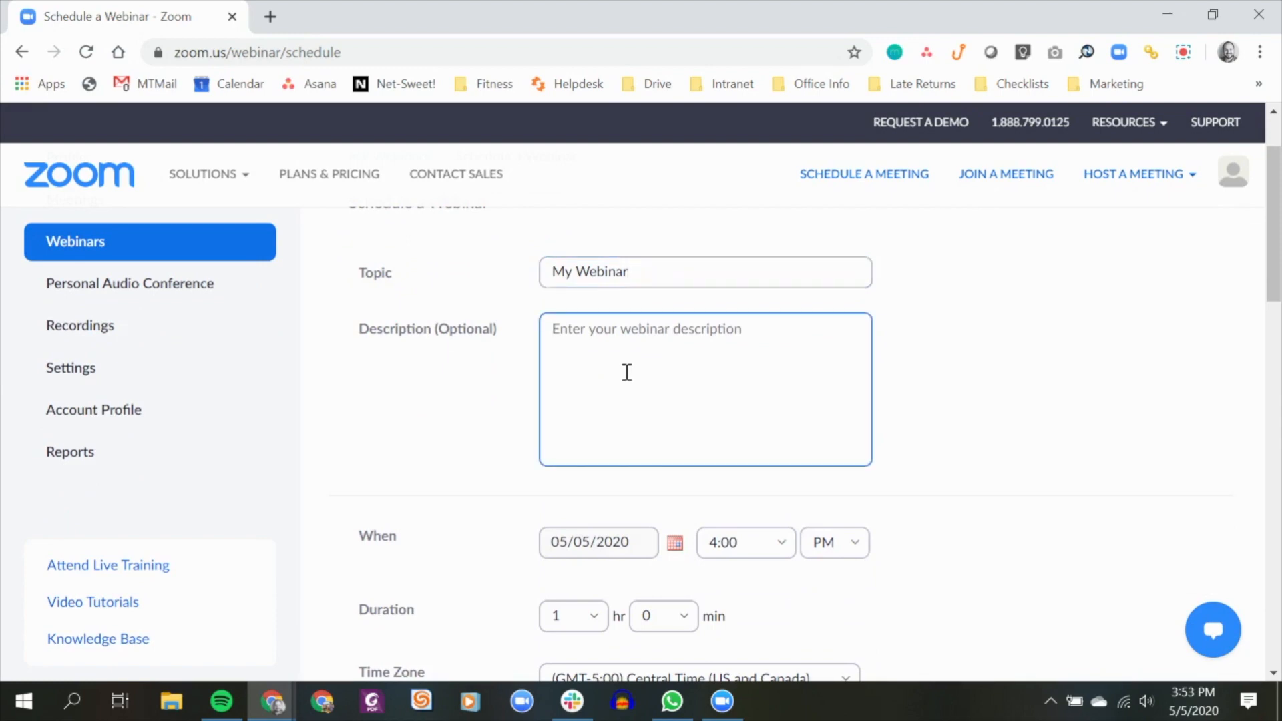
scroll(627, 371, down, 4)
click(595, 317)
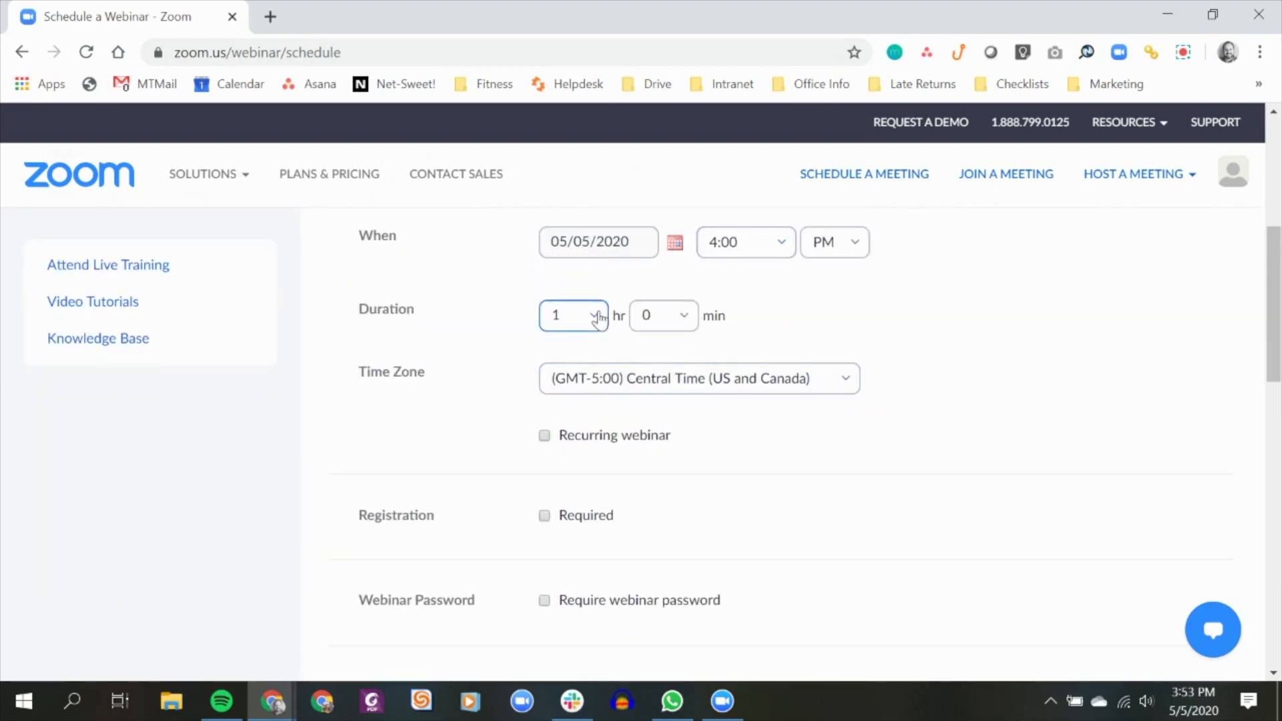
click(685, 322)
click(575, 380)
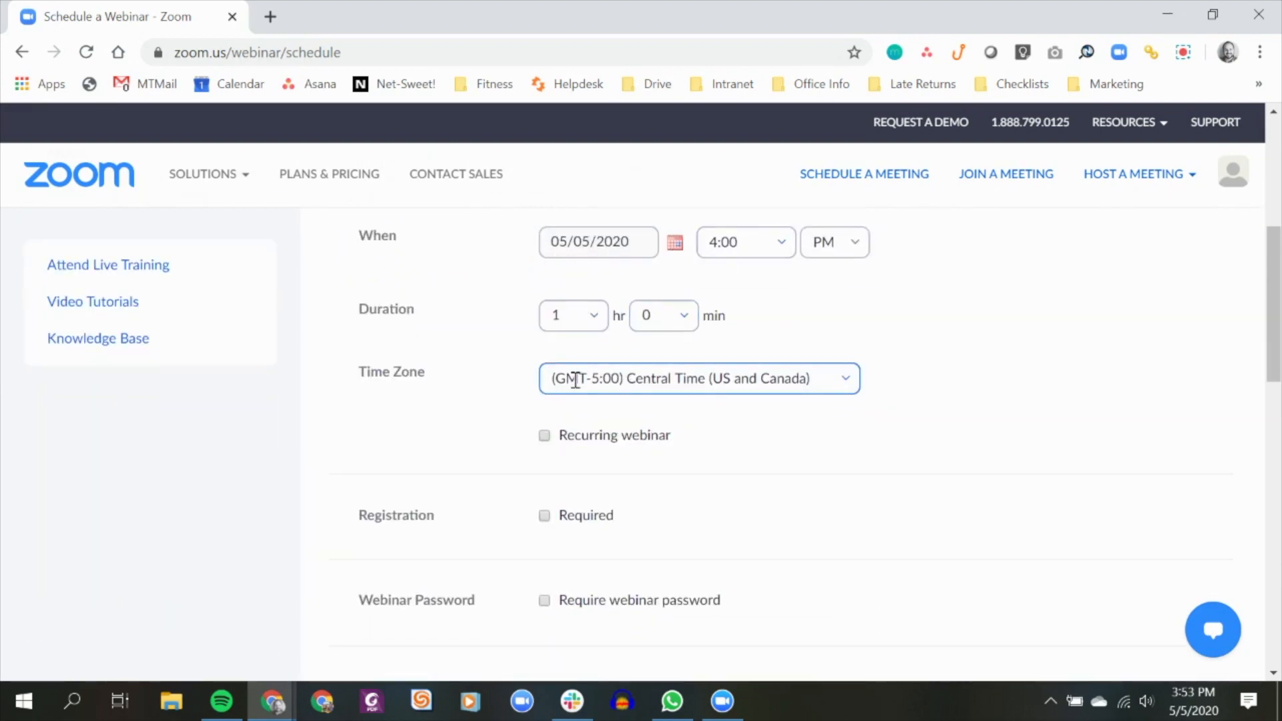
Turn on video for both the host and the panelists of the new webinar.
scroll(575, 379, down, 5)
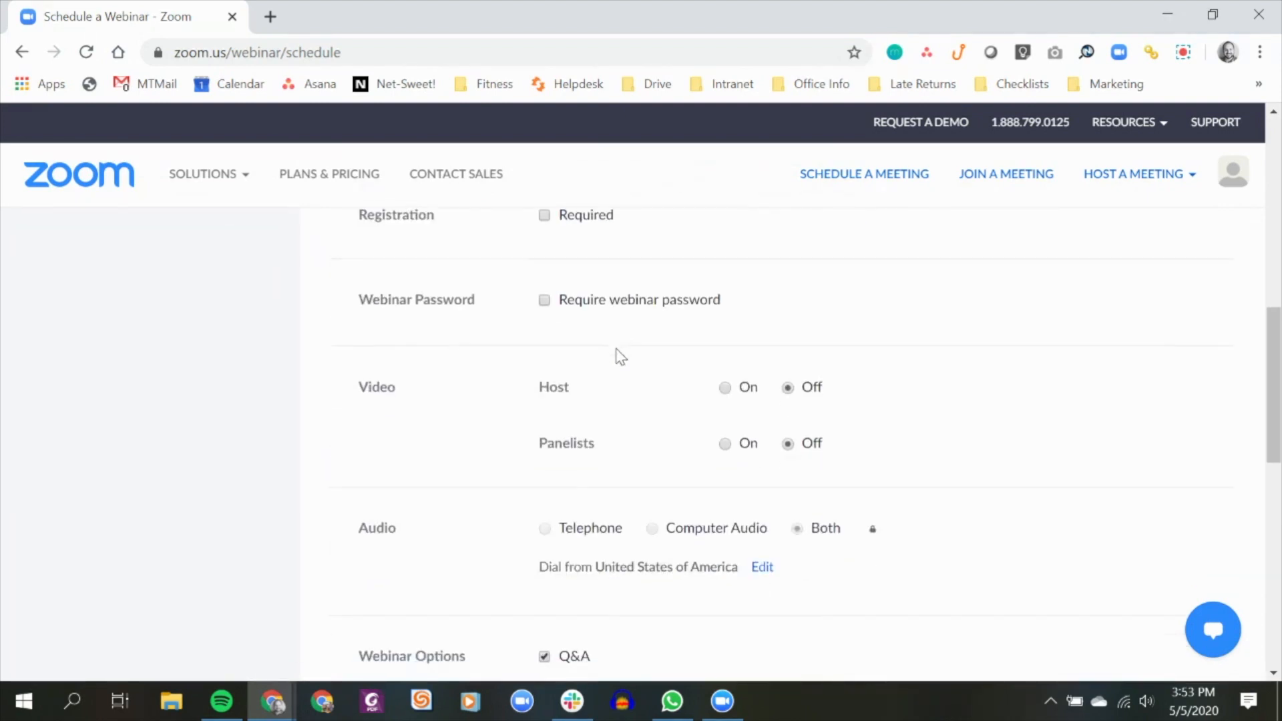
scroll(620, 341, up, 2)
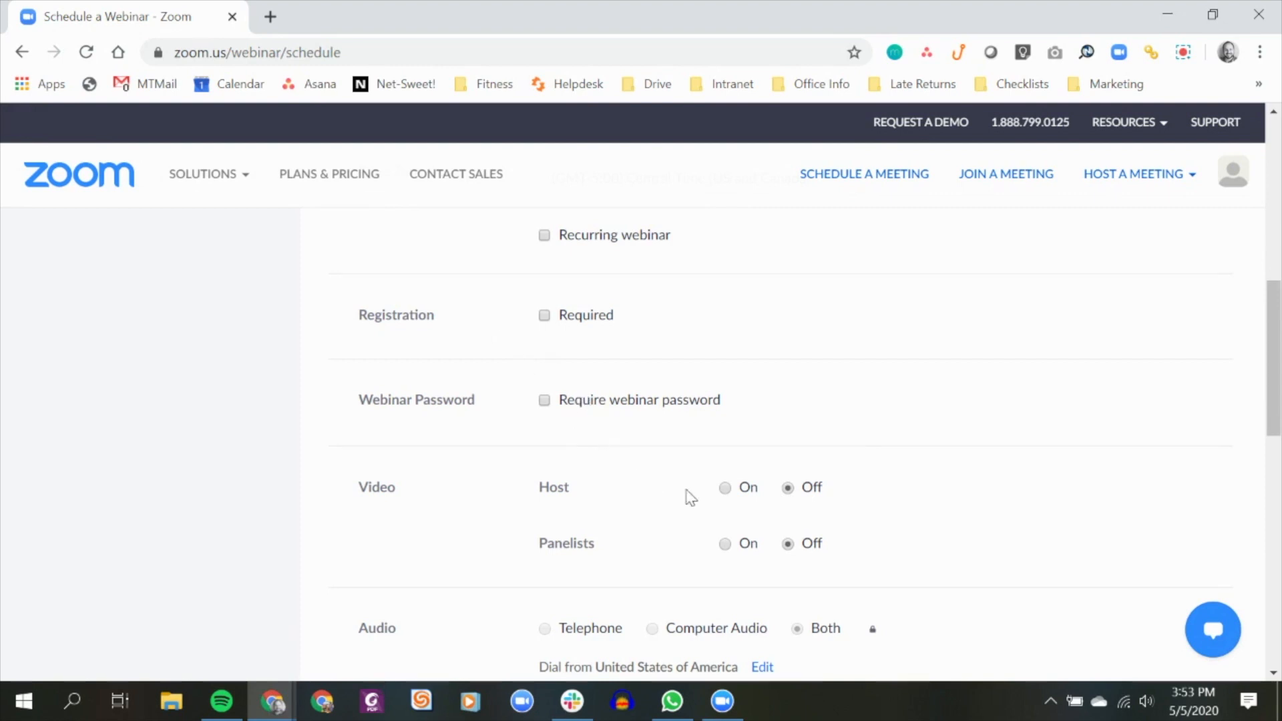
click(726, 492)
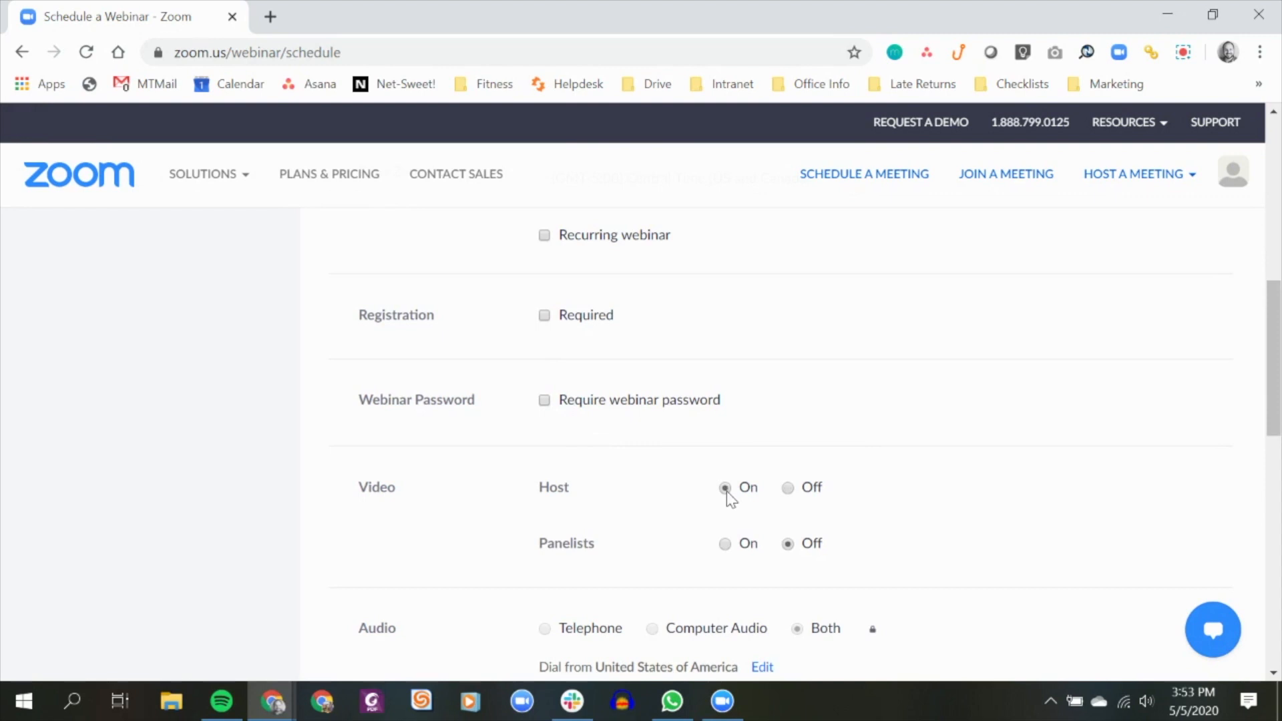
click(725, 545)
Go through the audio, webinar options and alternative hosts settings, and schedule the webinar.
scroll(743, 383, down, 3)
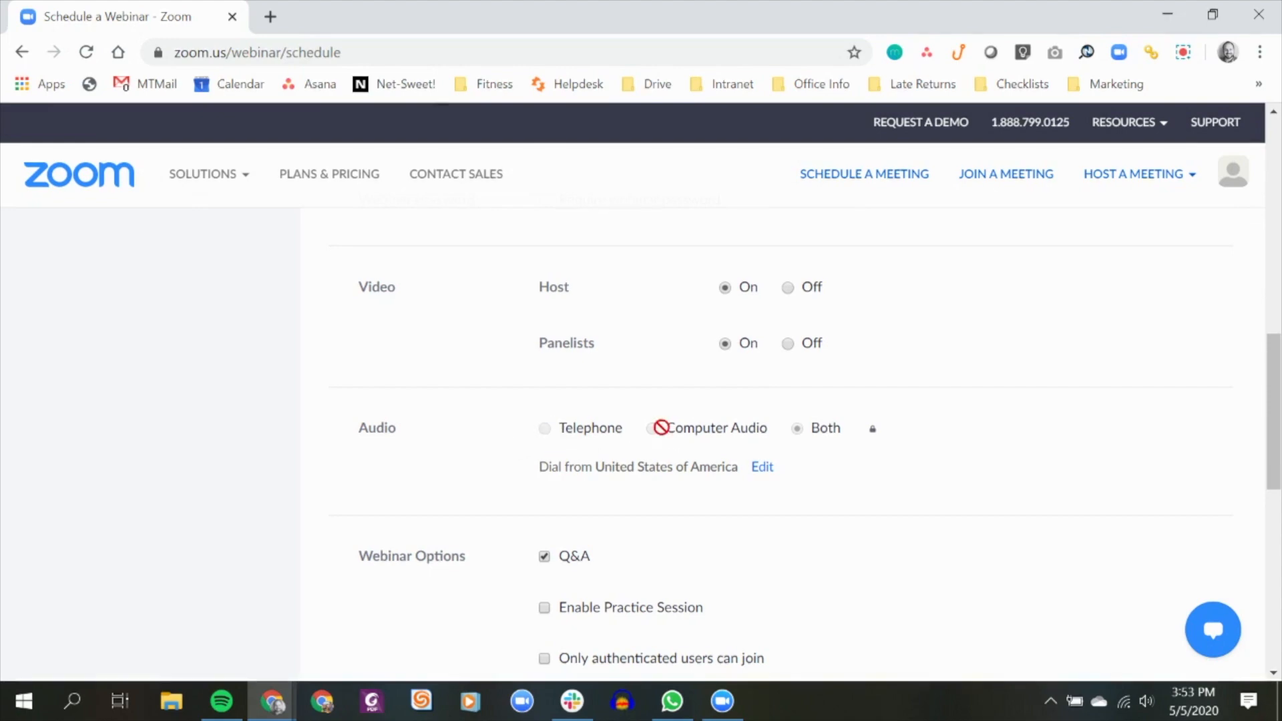
scroll(878, 467, down, 5)
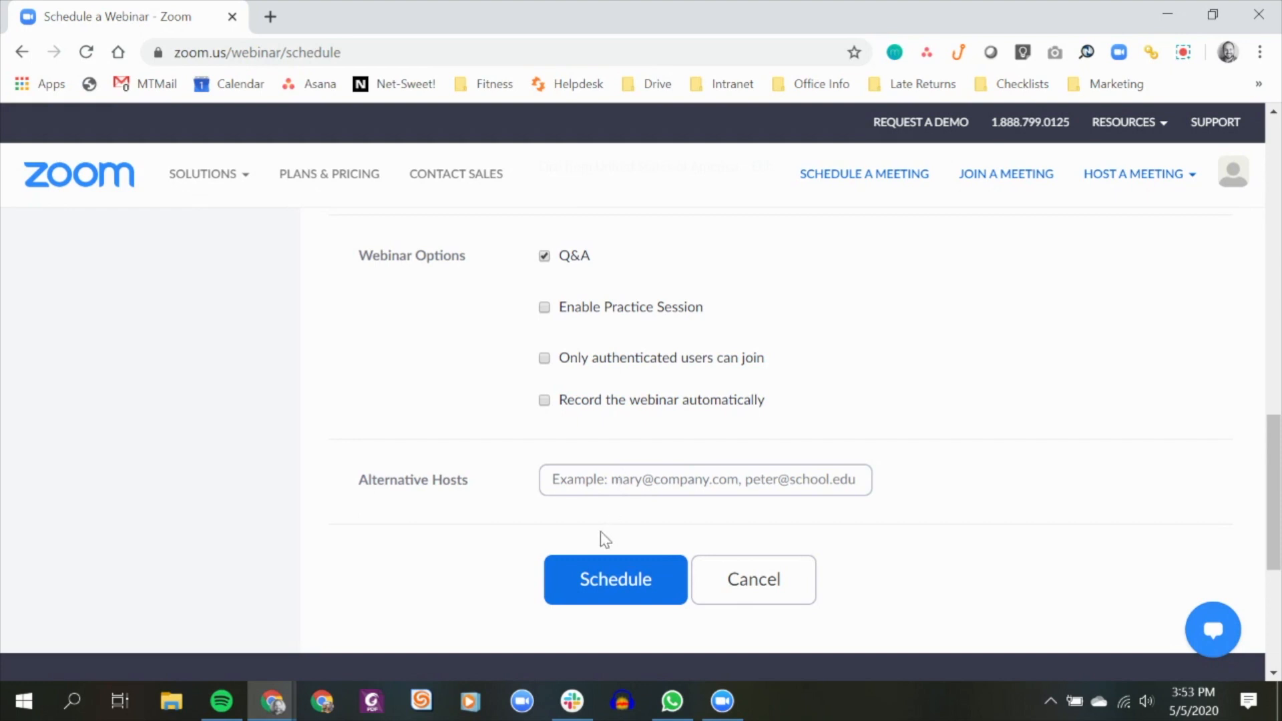
click(596, 581)
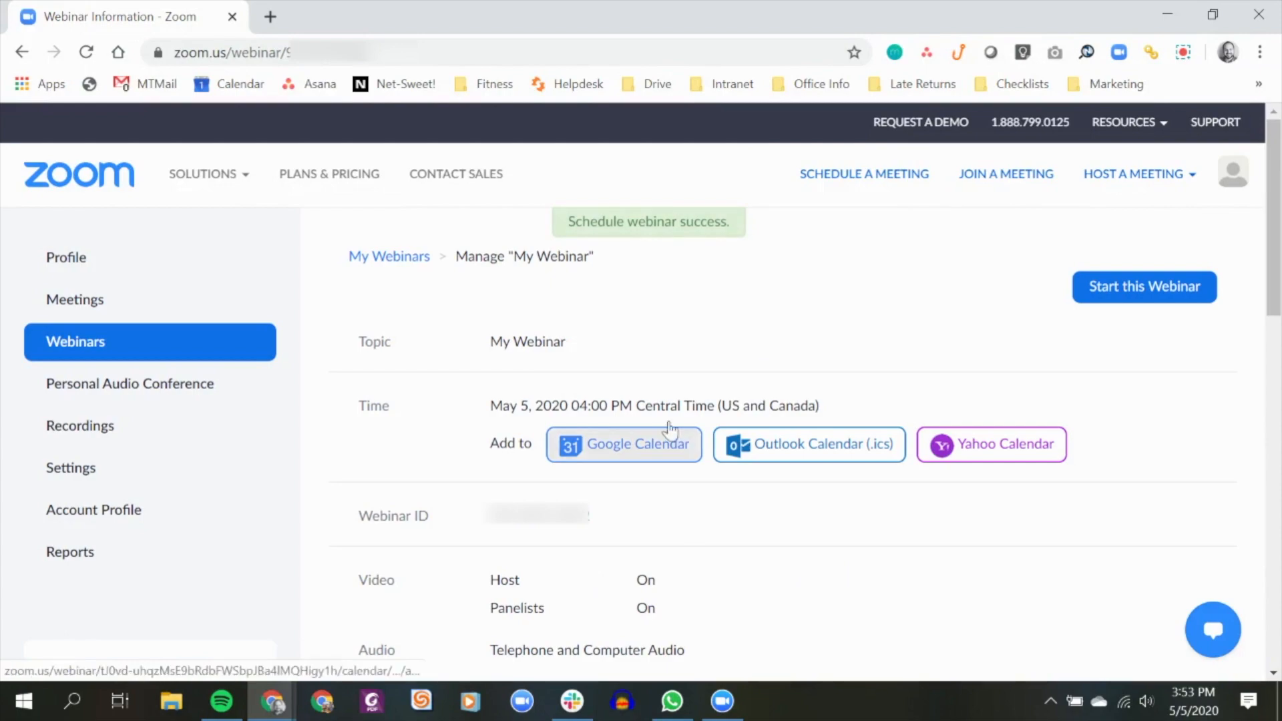
Invite one panelist to the webinar by choosing the suggested contact's name and email, and save the panelist list.
scroll(448, 346, down, 8)
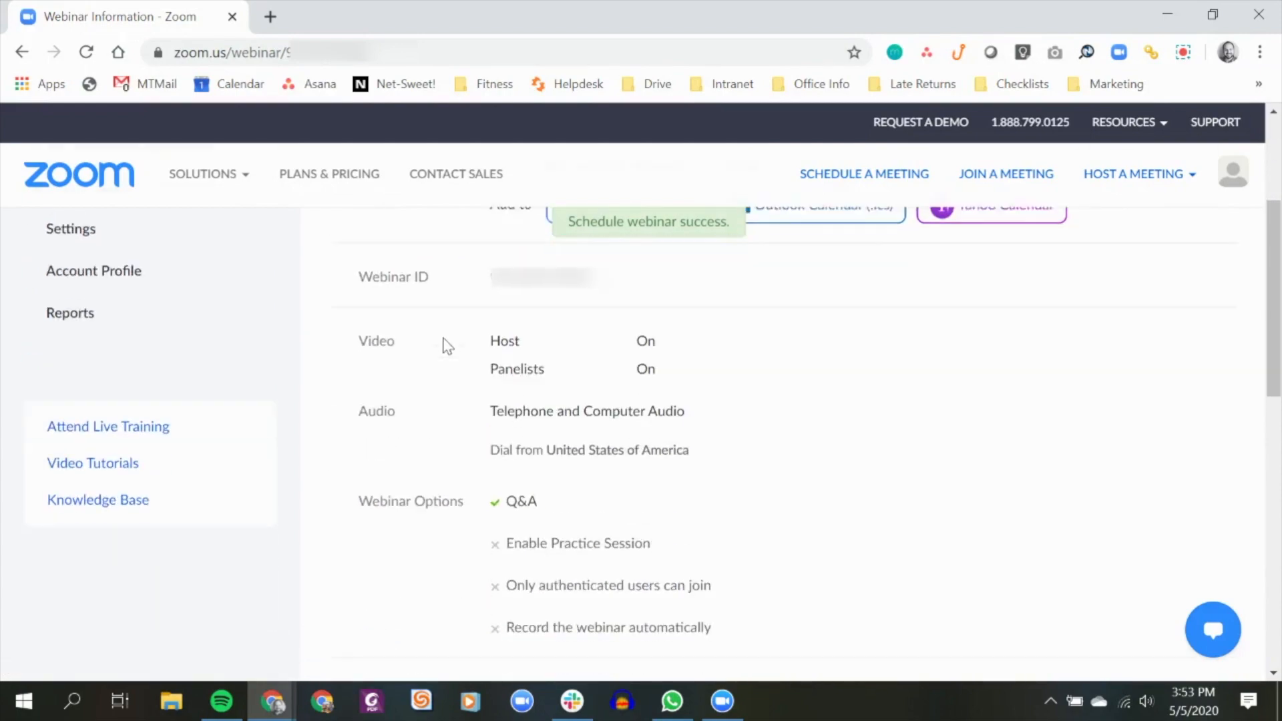
scroll(447, 347, up, 6)
scroll(443, 339, up, 2)
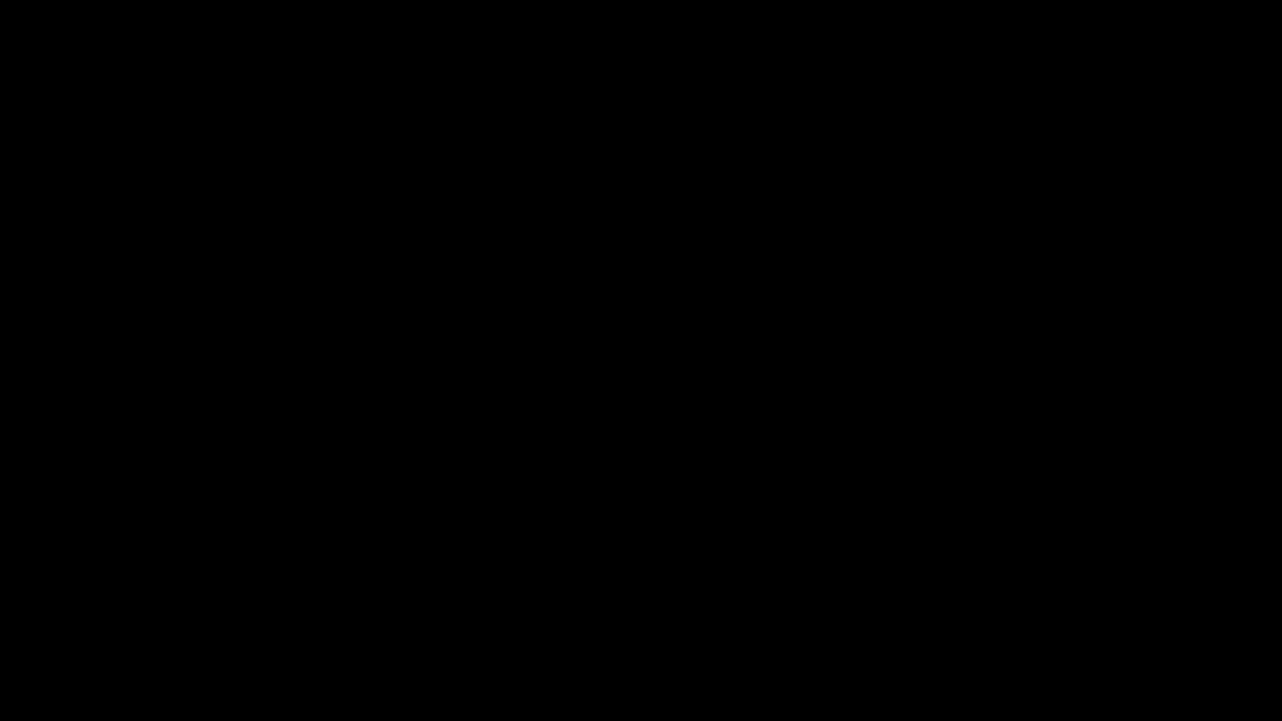
scroll(443, 343, down, 10)
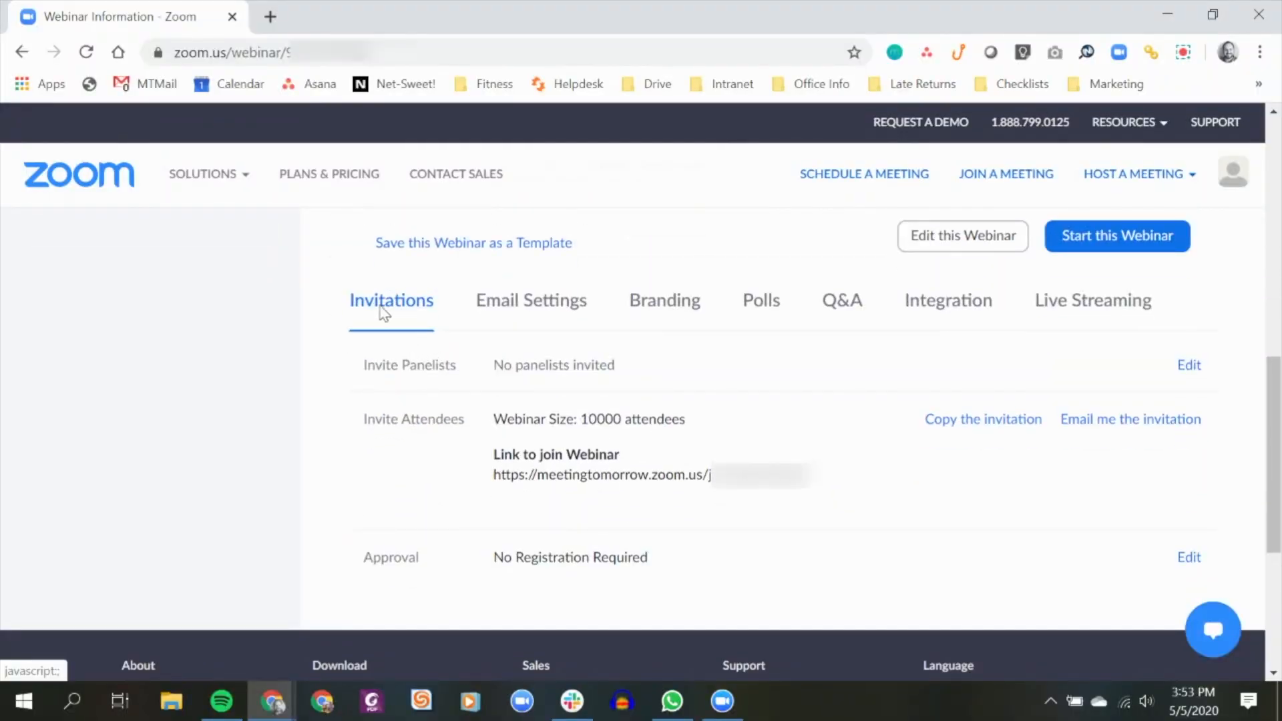
click(1188, 365)
click(360, 360)
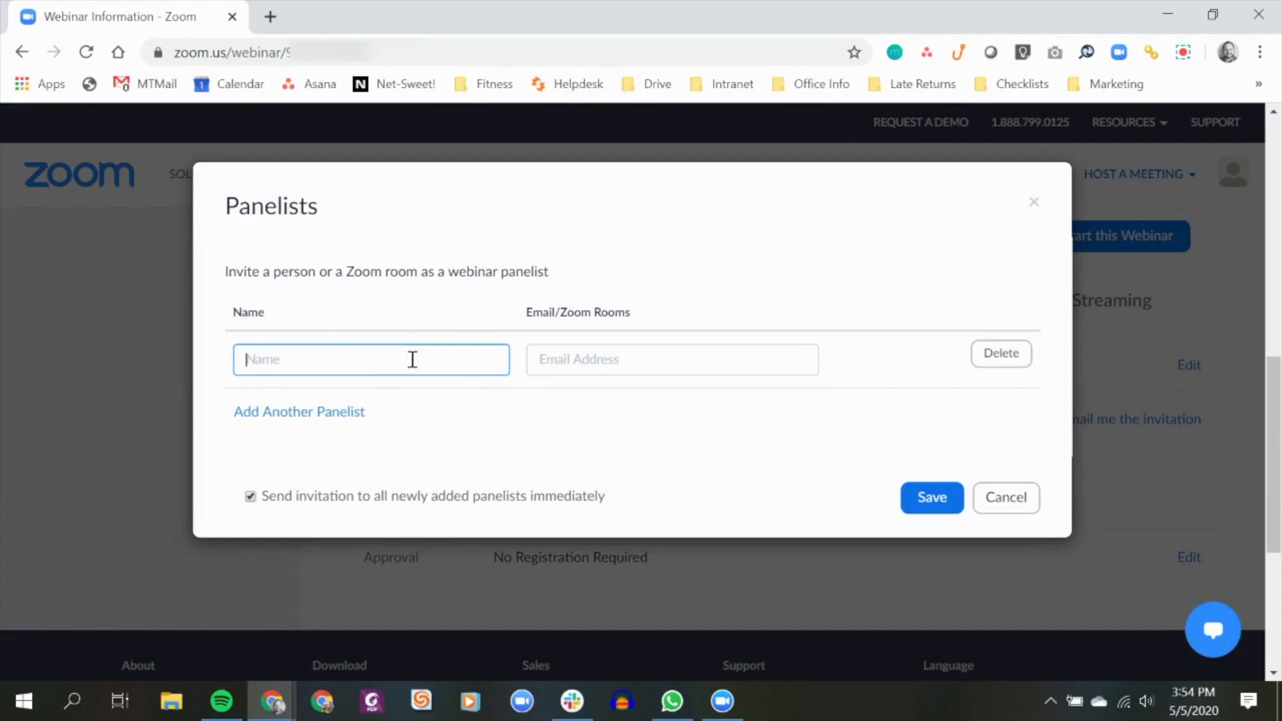
text(harrisons)
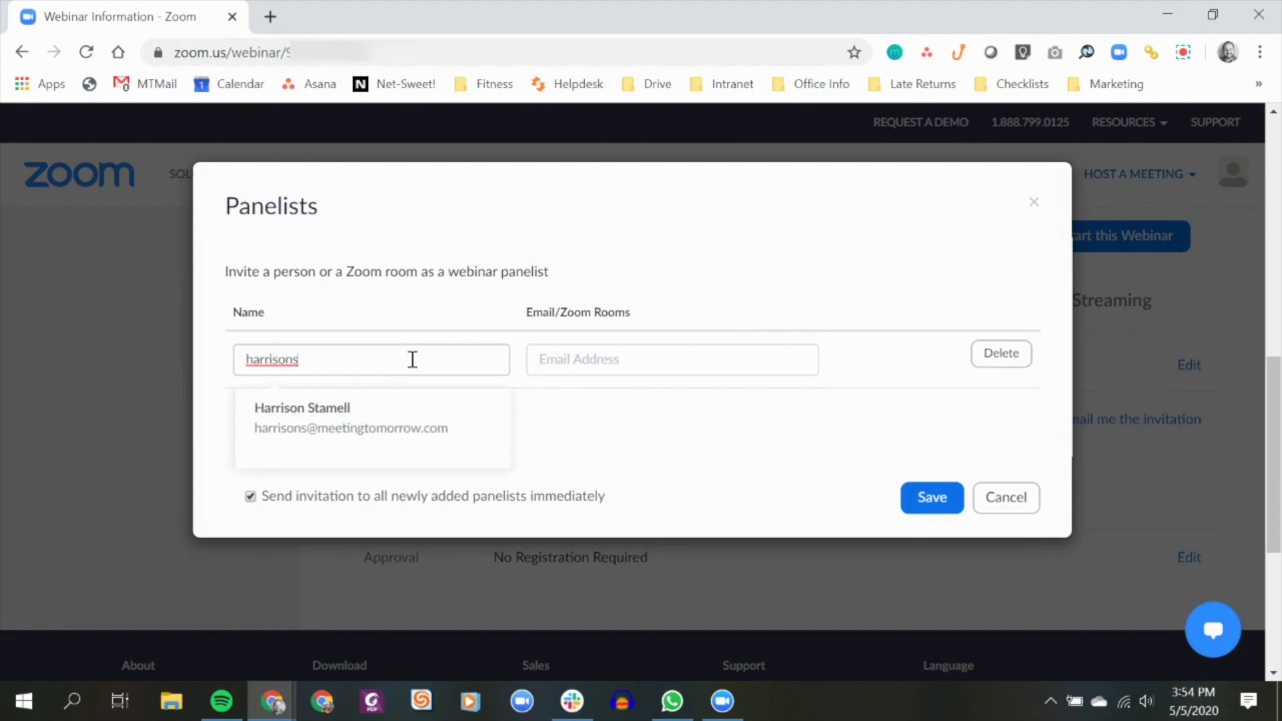
click(380, 420)
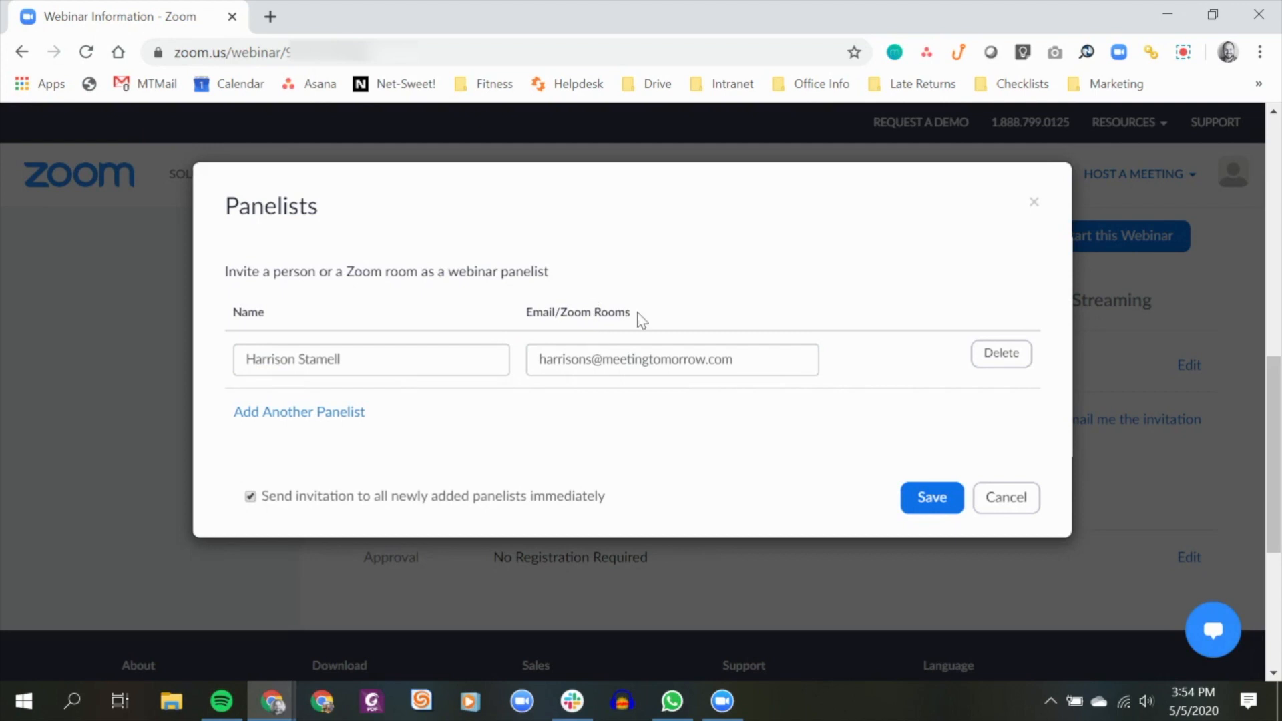
click(925, 499)
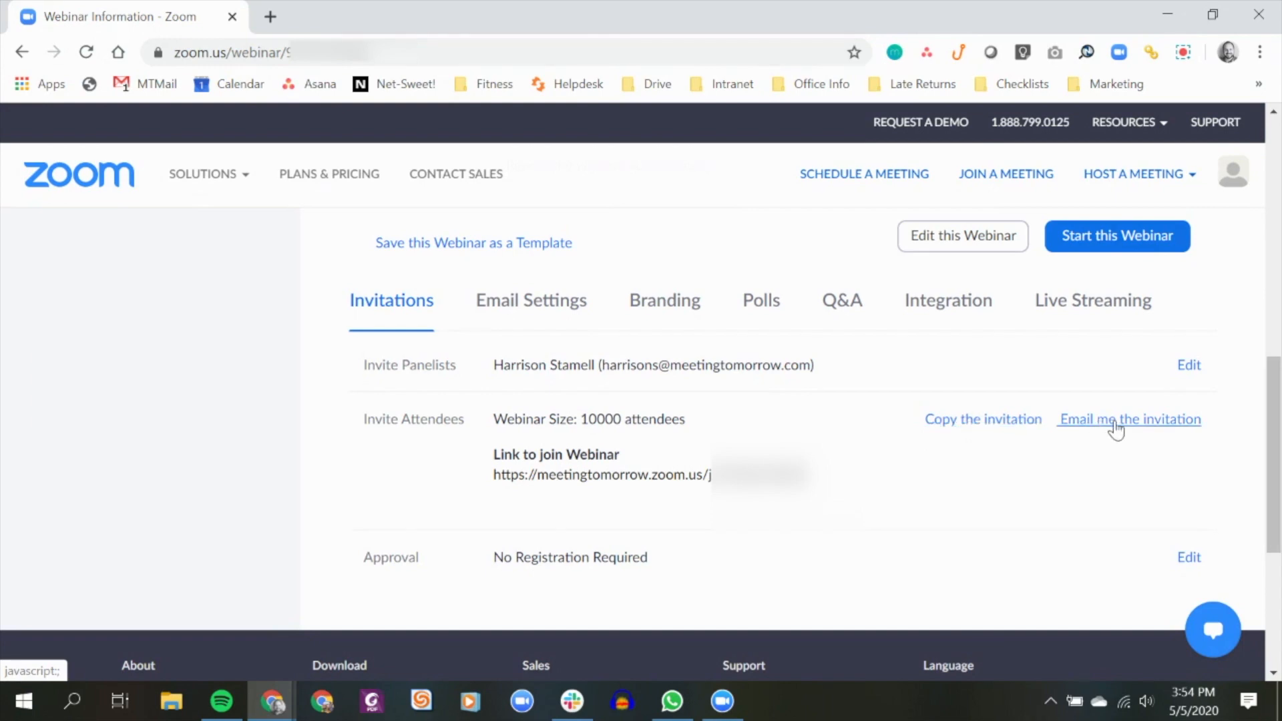
Examine the webinar's email, branding, poll, Q&A, integration and live streaming settings, and return to the list of upcoming webinars.
scroll(978, 452, up, 8)
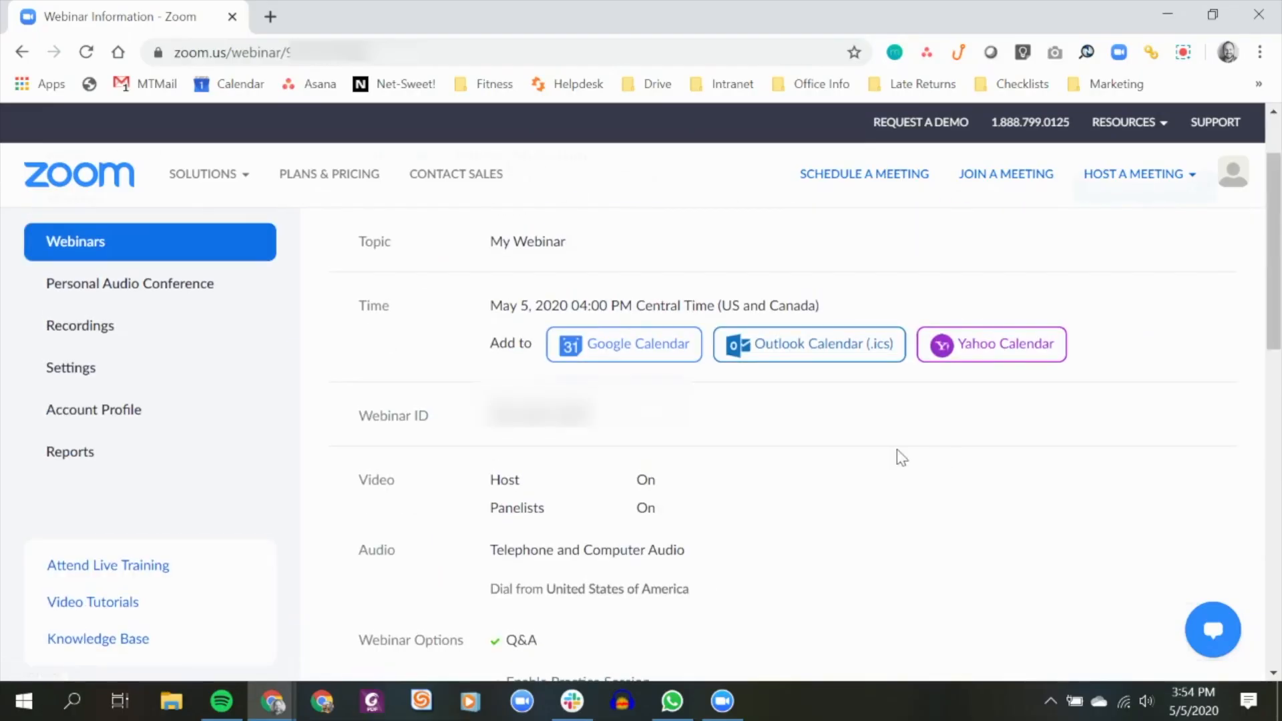
scroll(842, 439, down, 9)
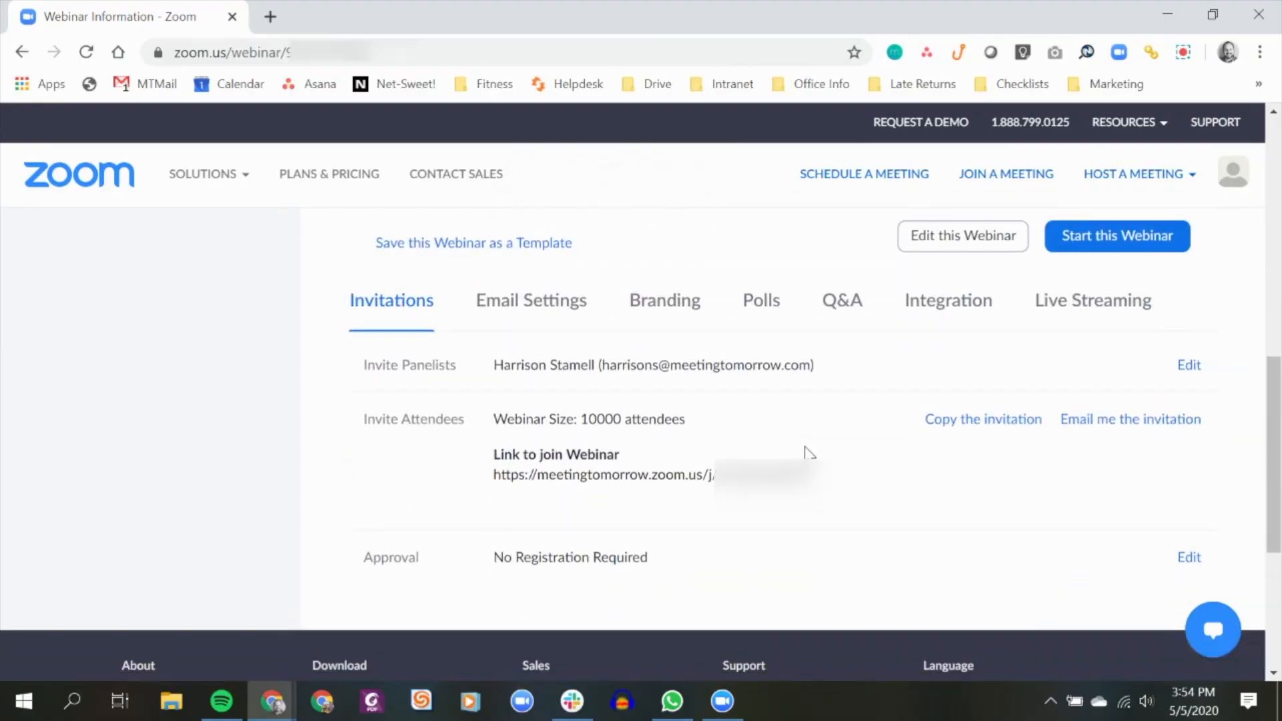
click(521, 310)
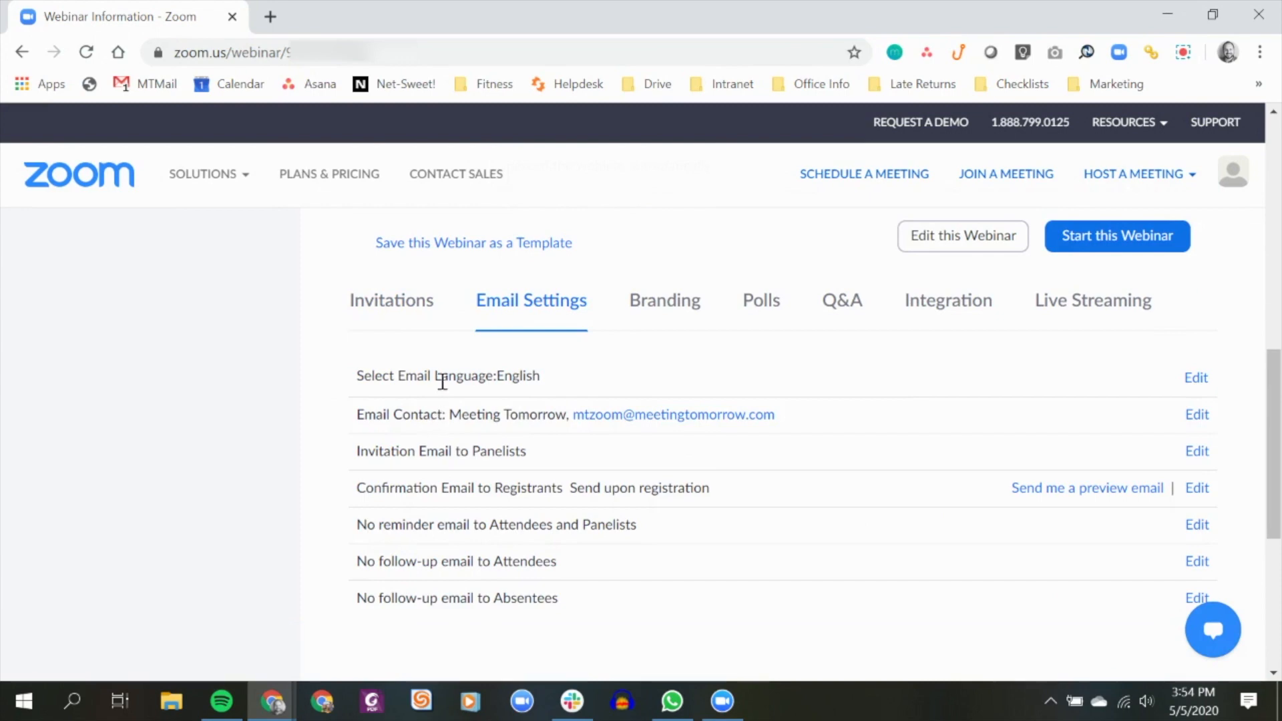
click(660, 312)
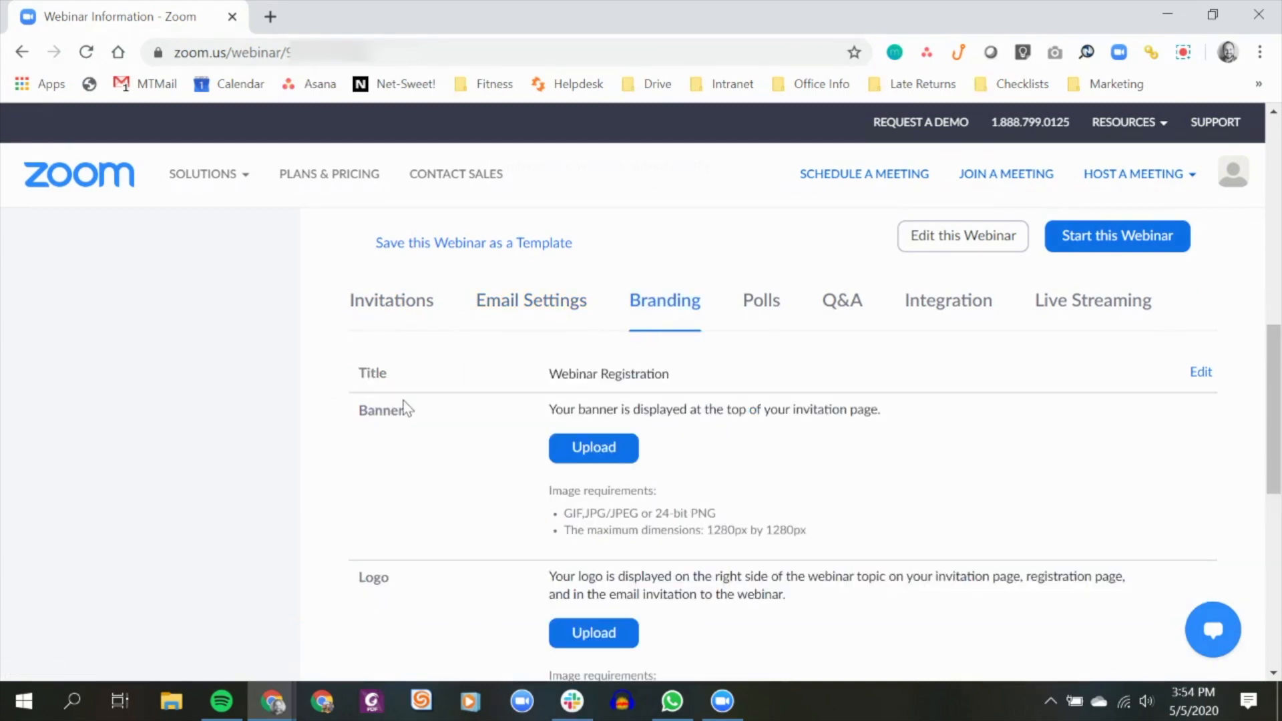
scroll(423, 426, down, 3)
scroll(423, 431, up, 3)
click(759, 315)
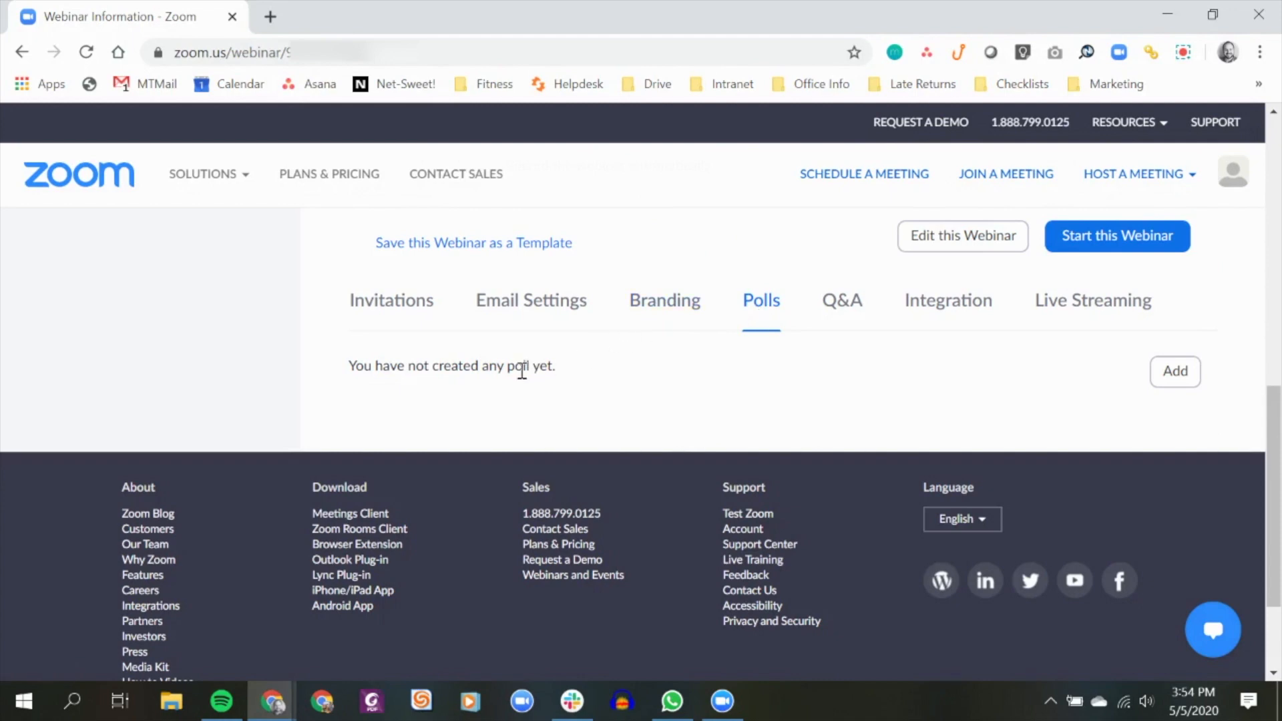
click(842, 306)
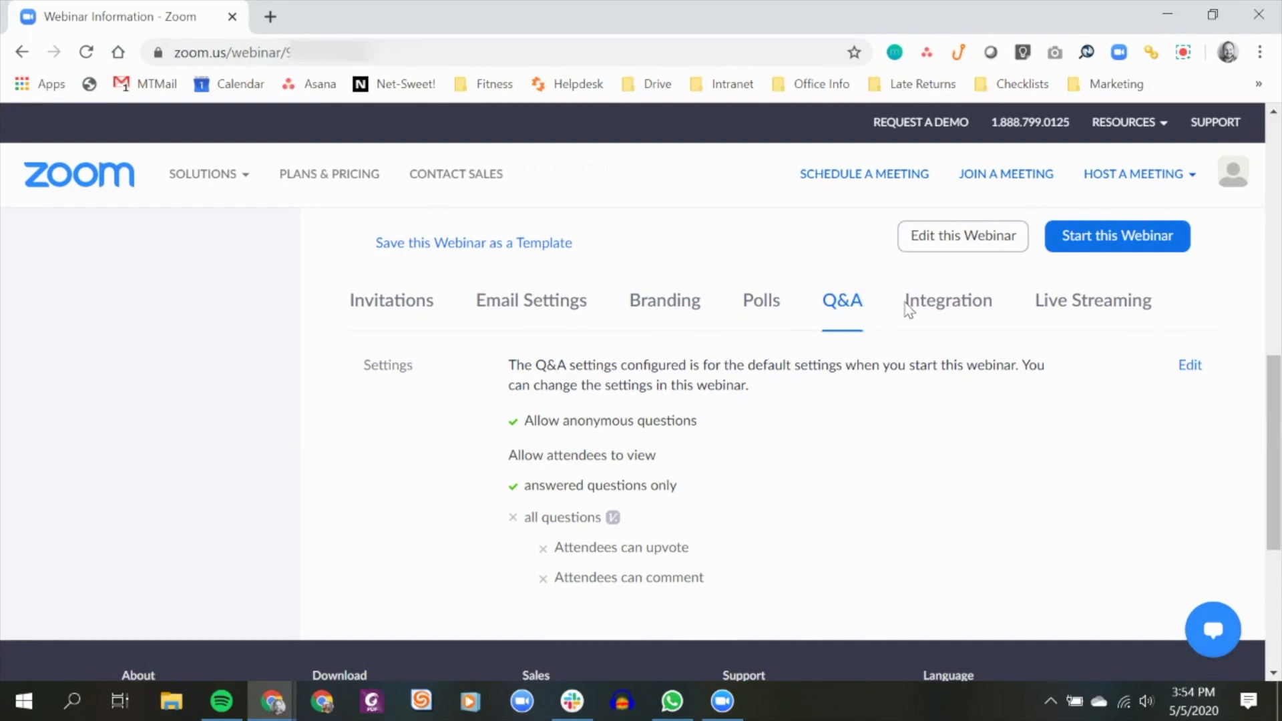
click(930, 308)
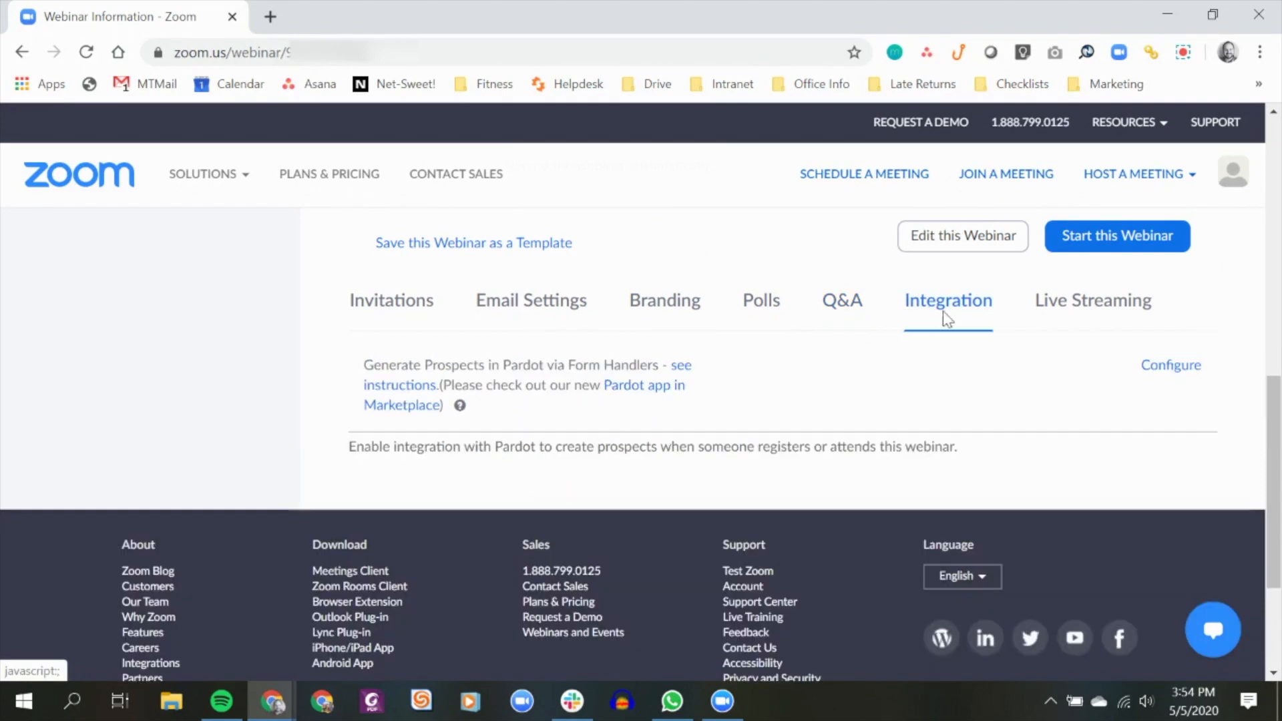
click(1044, 313)
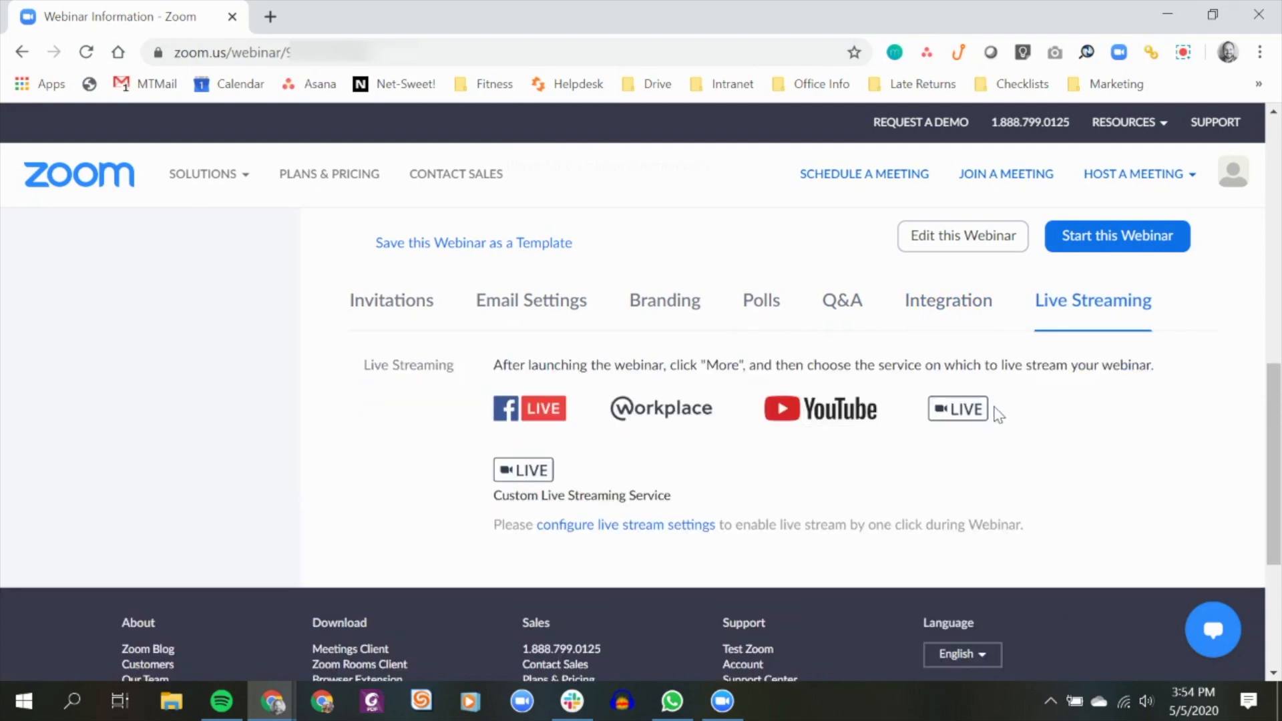
click(401, 314)
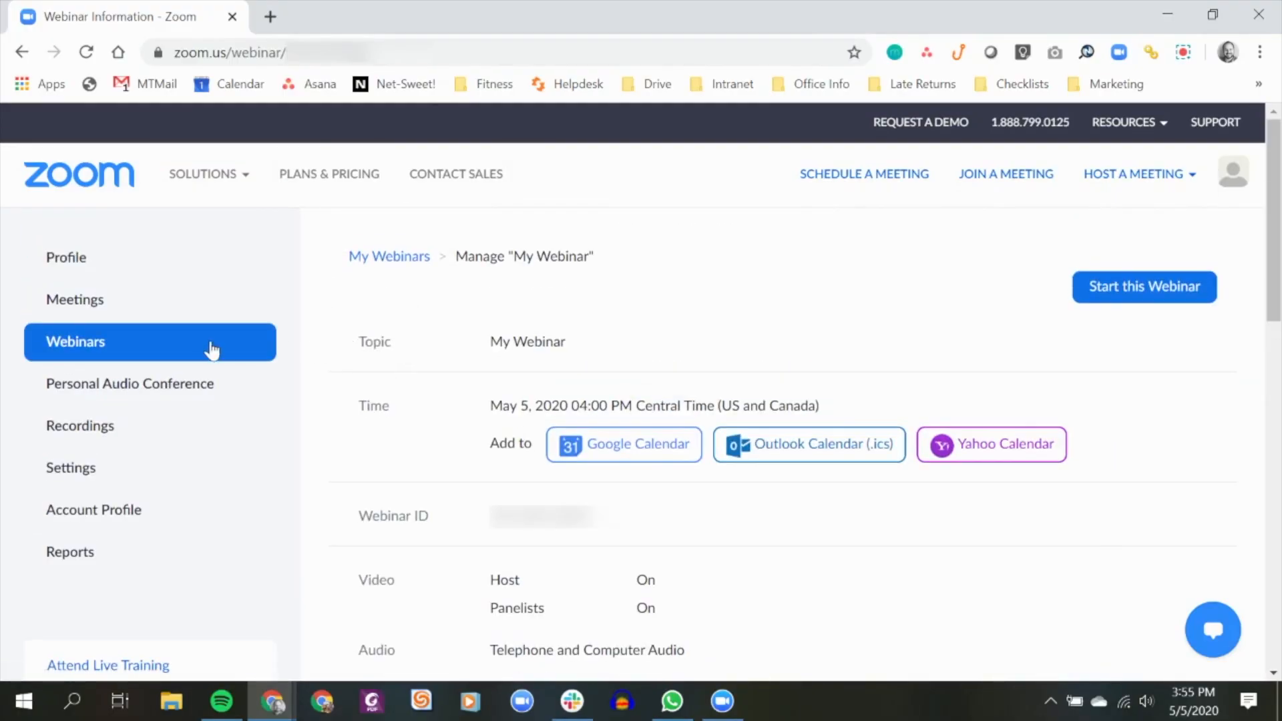
click(93, 348)
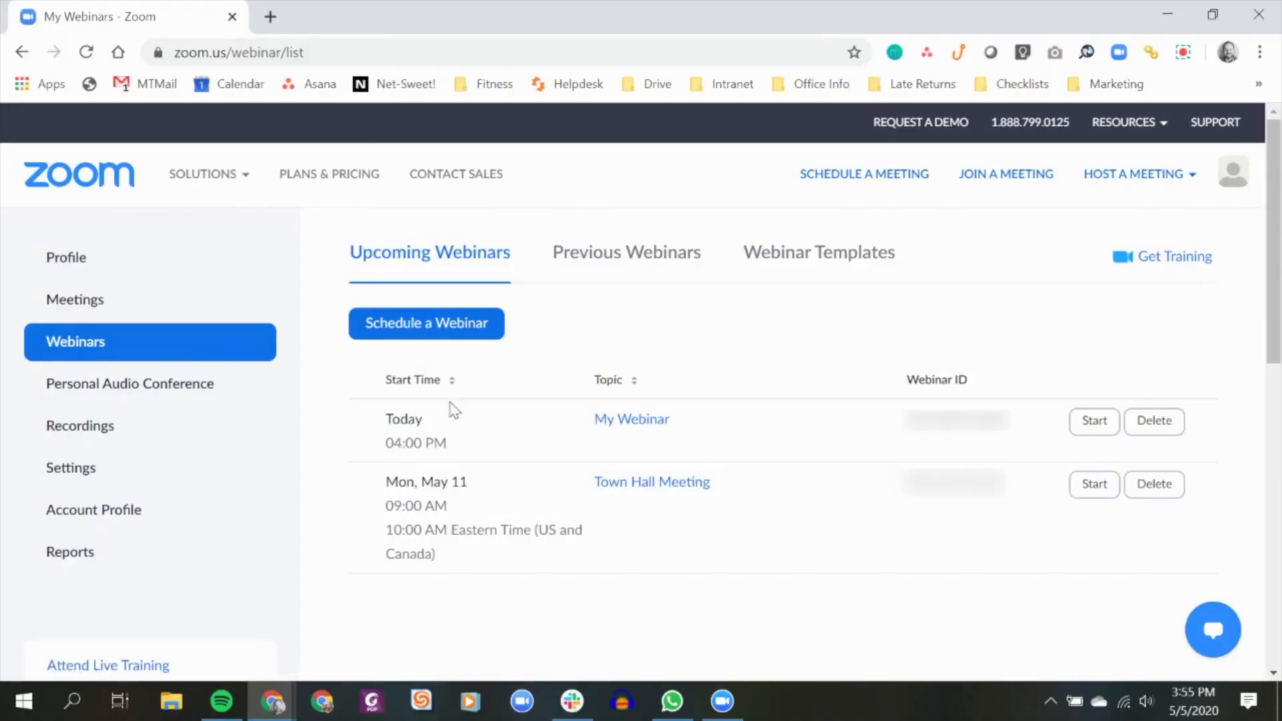